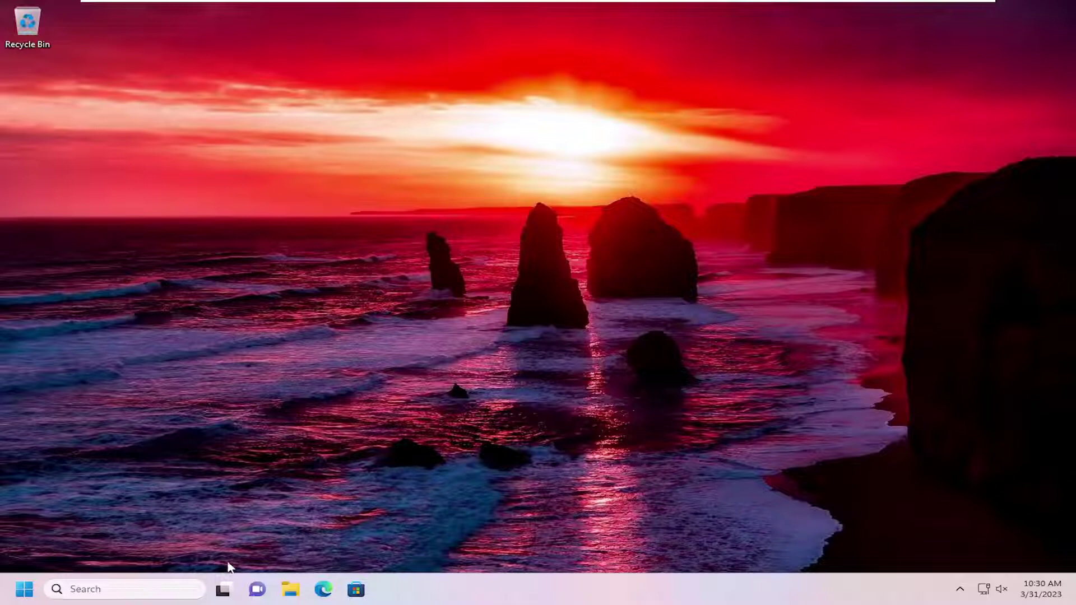
Launch Settings and go through Bluetooth & devices > Printers & scanners to Microsoft Print to PDF
{"action": "left_click", "coordinate": [149, 588]}
{"action": "type", "text": "settings"}
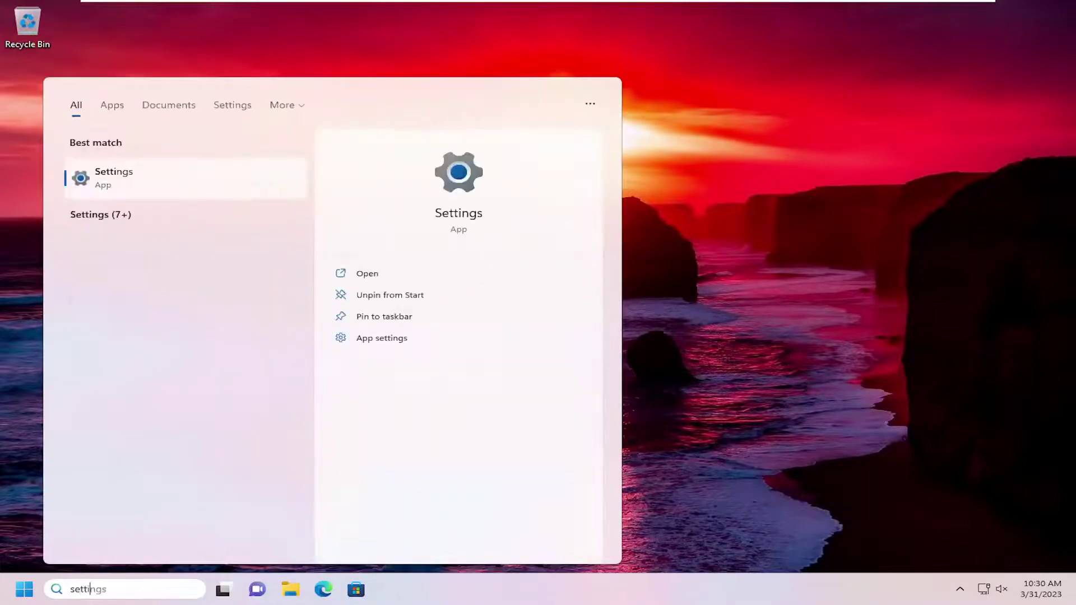
{"action": "left_click", "coordinate": [155, 178]}
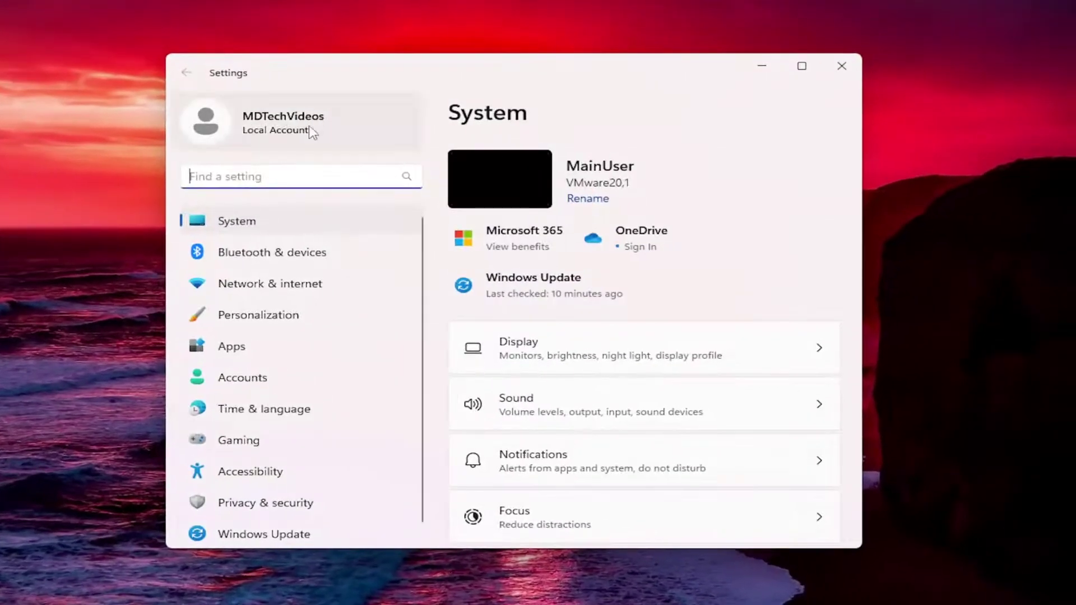
{"action": "left_click", "coordinate": [232, 258]}
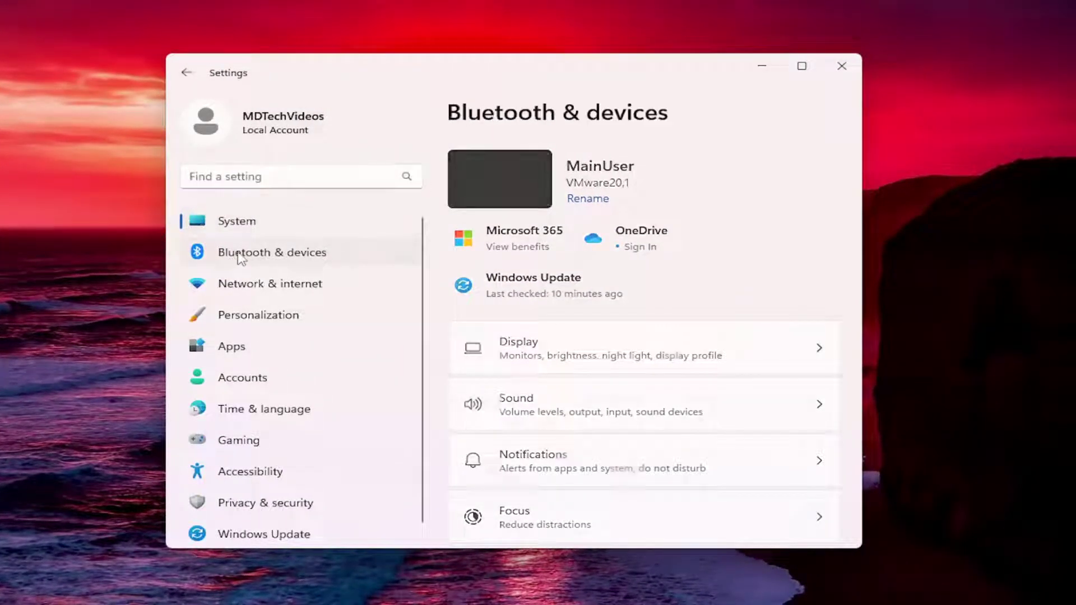
{"action": "scroll", "coordinate": [723, 252], "scroll_direction": "down", "scroll_amount": 3}
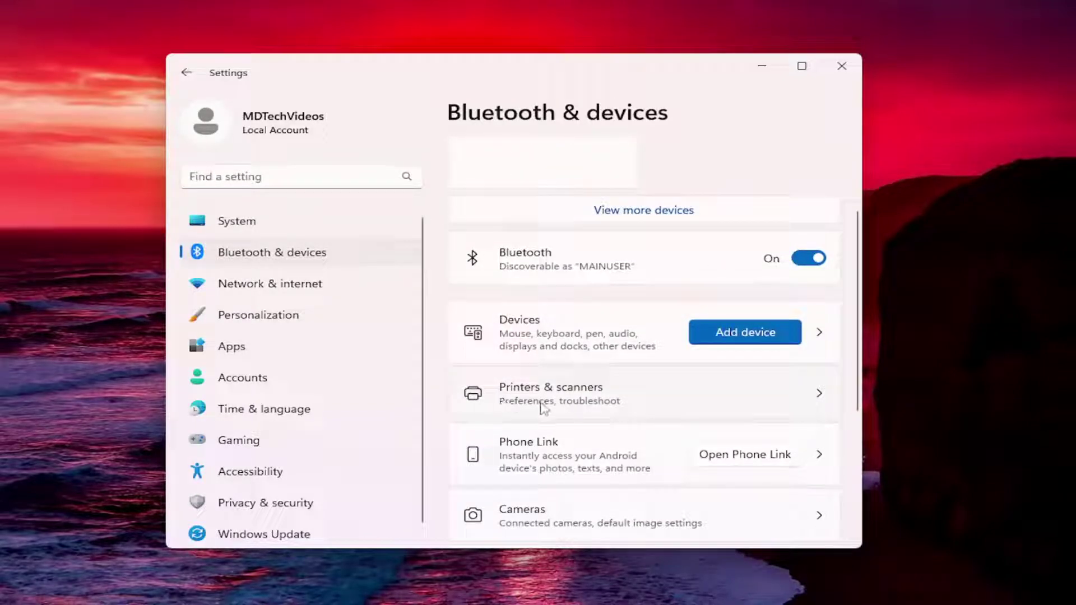
{"action": "left_click", "coordinate": [577, 398]}
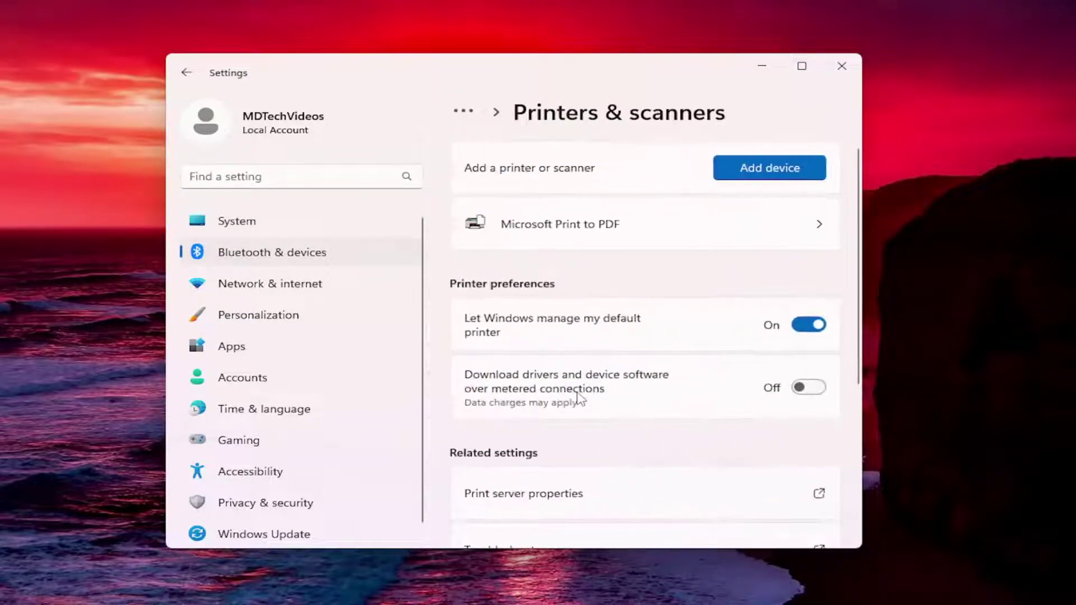
{"action": "left_click", "coordinate": [577, 231]}
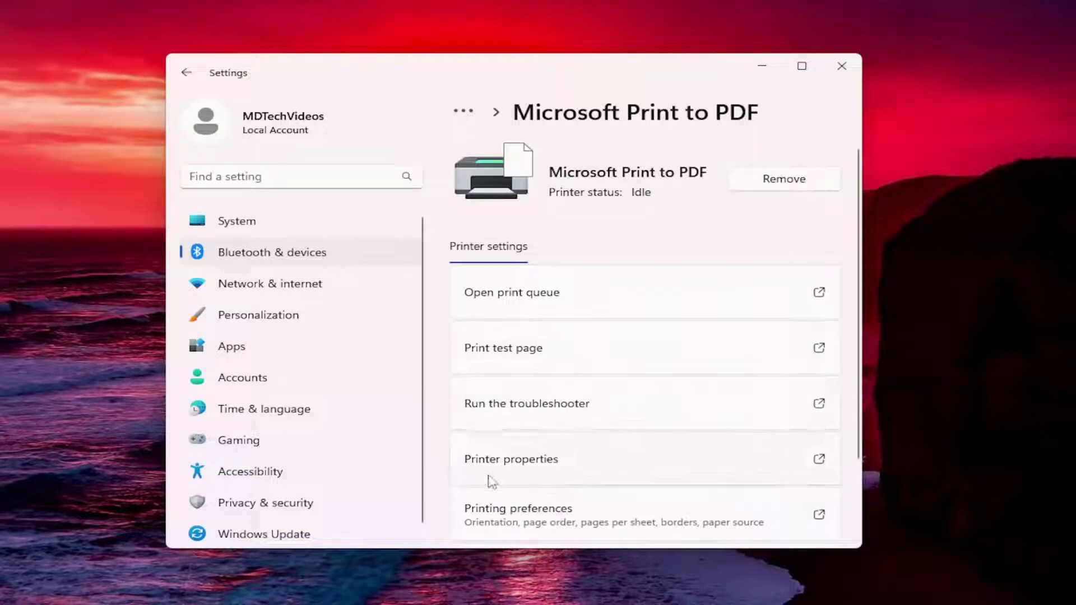
Review the Microsoft Print to PDF printer's Advanced spooling options in Properties, then confirm with OK
{"action": "left_click", "coordinate": [581, 472]}
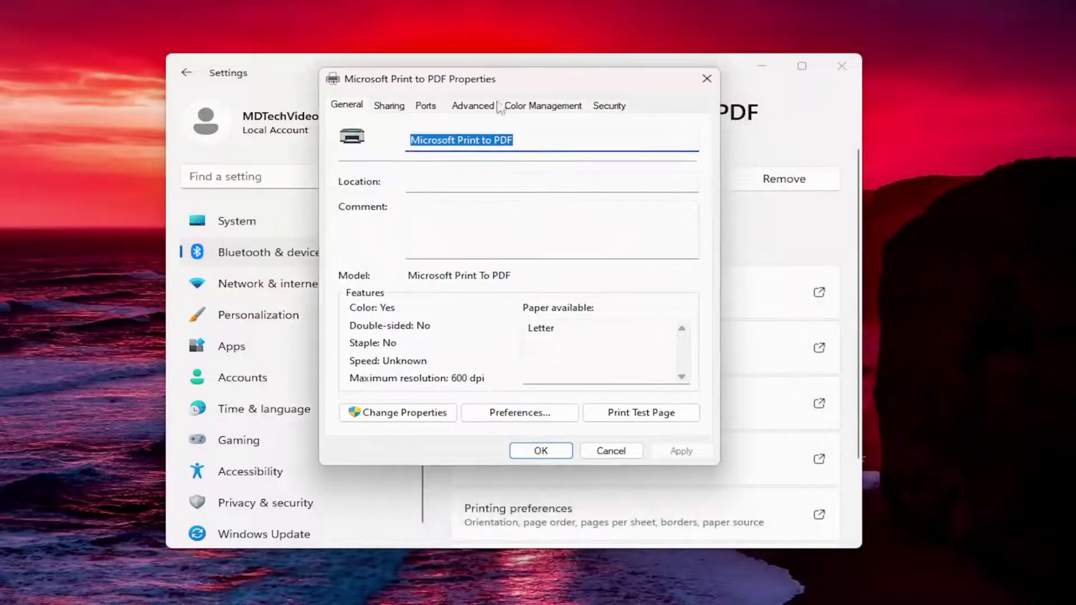
{"action": "left_click", "coordinate": [473, 110]}
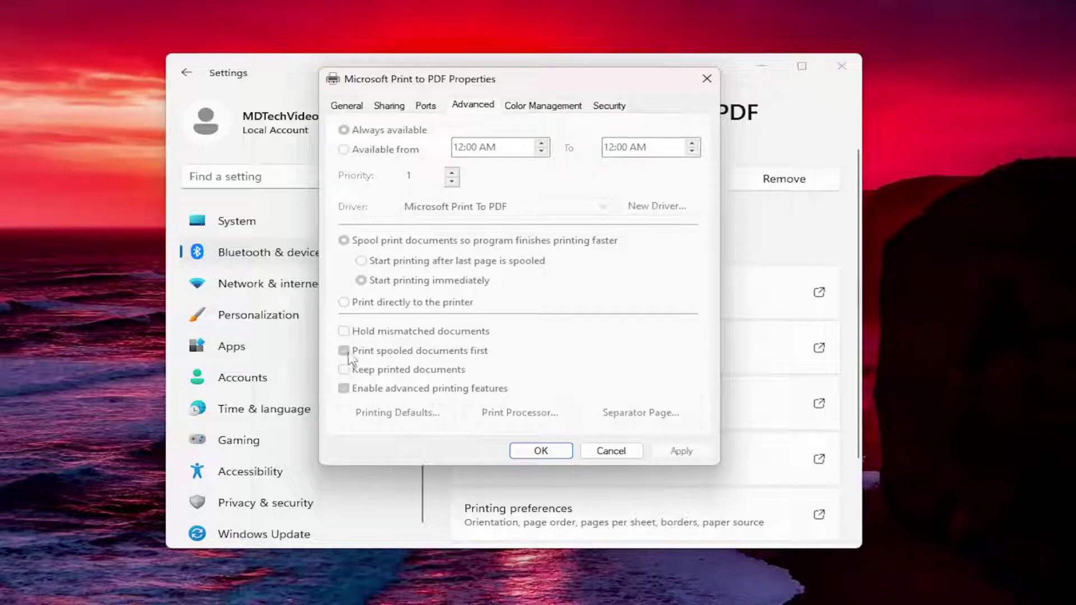
{"action": "left_click_drag", "start_coordinate": [456, 81], "coordinate": [508, 98]}
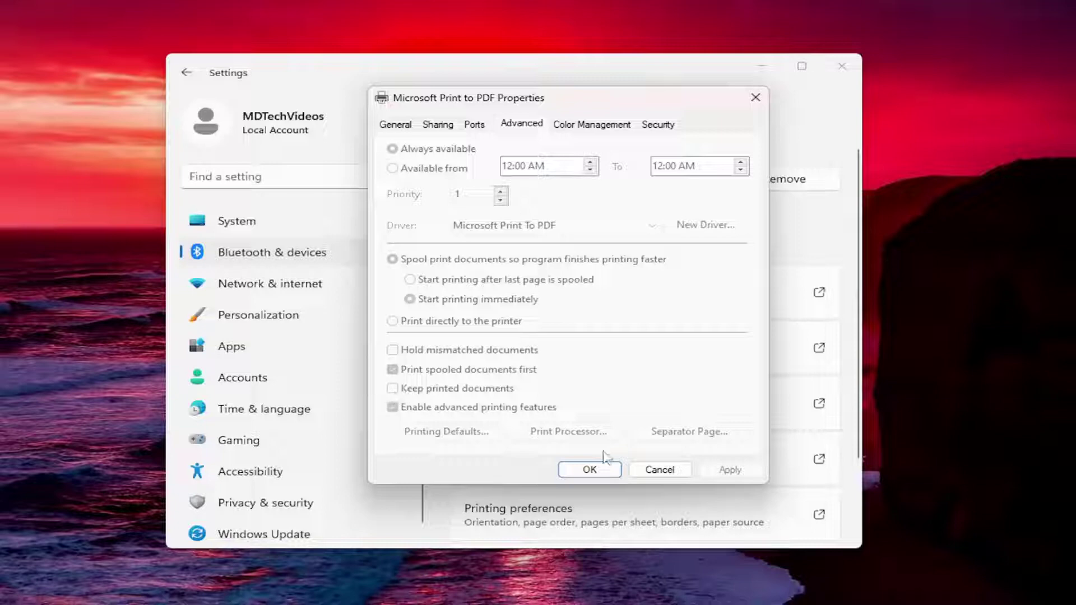
{"action": "left_click", "coordinate": [589, 470]}
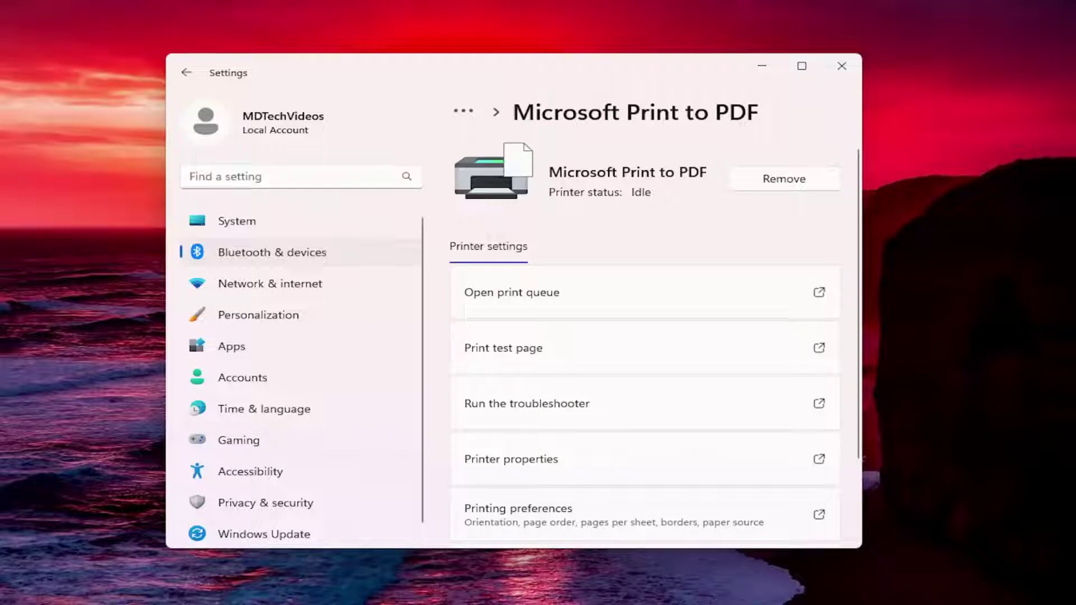
Check the print queue shows no jobs for Microsoft Print to PDF, then close it
{"action": "left_click", "coordinate": [543, 292]}
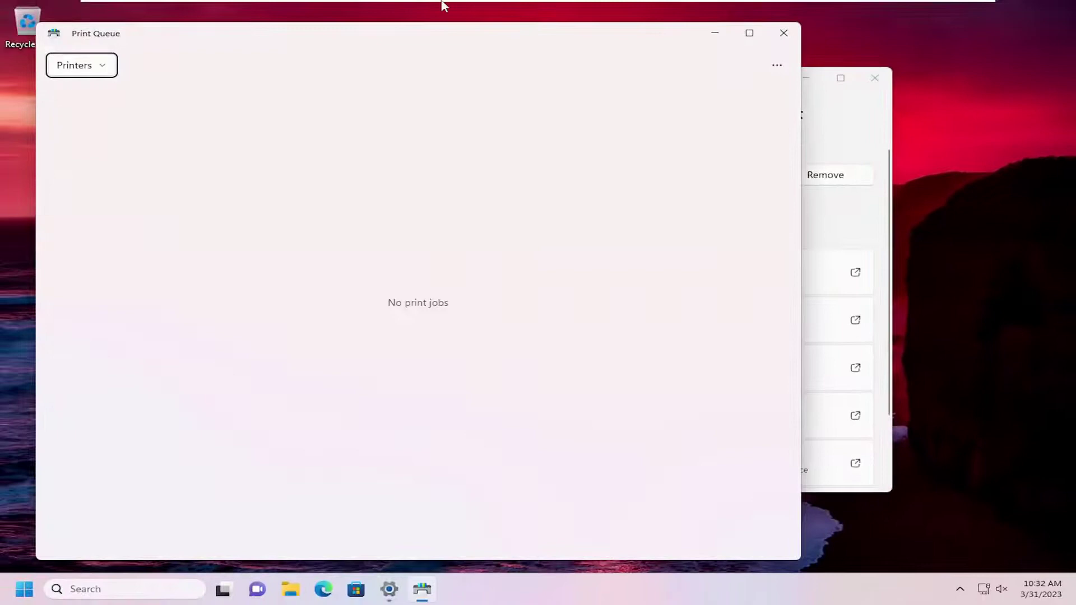
{"action": "left_click_drag", "start_coordinate": [361, 41], "coordinate": [513, 35]}
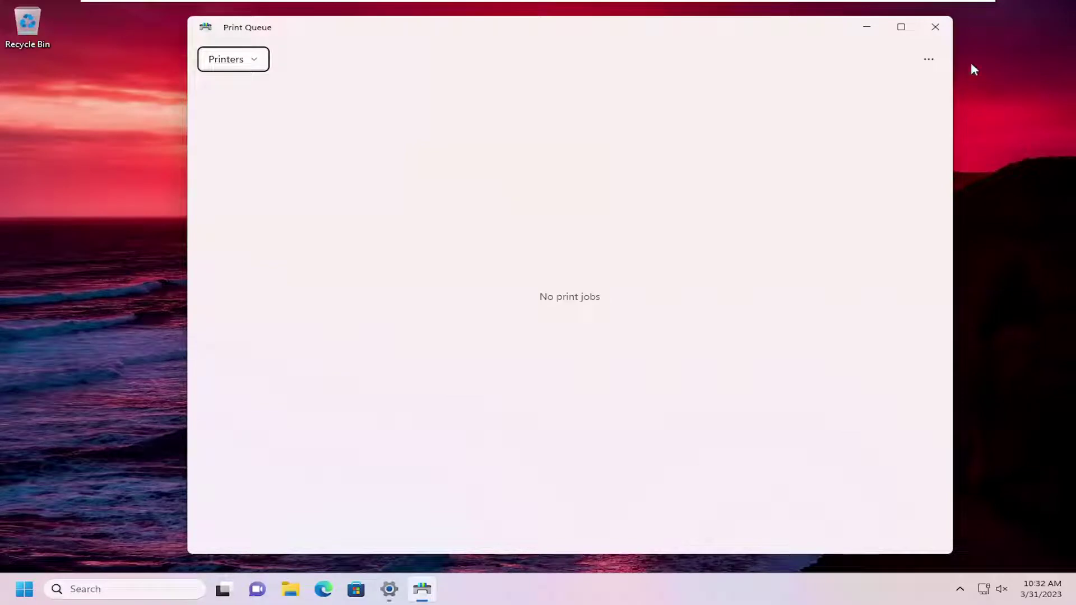
{"action": "left_click", "coordinate": [935, 27]}
Close Settings and launch Event Viewer by searching 'event view'
{"action": "left_click", "coordinate": [877, 79]}
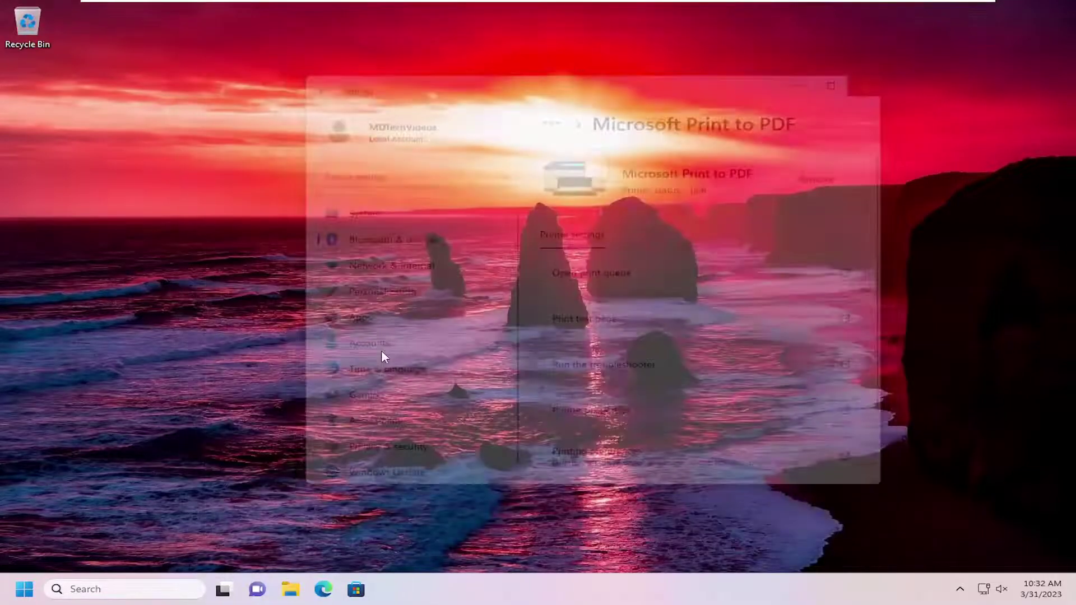
{"action": "left_click", "coordinate": [147, 588]}
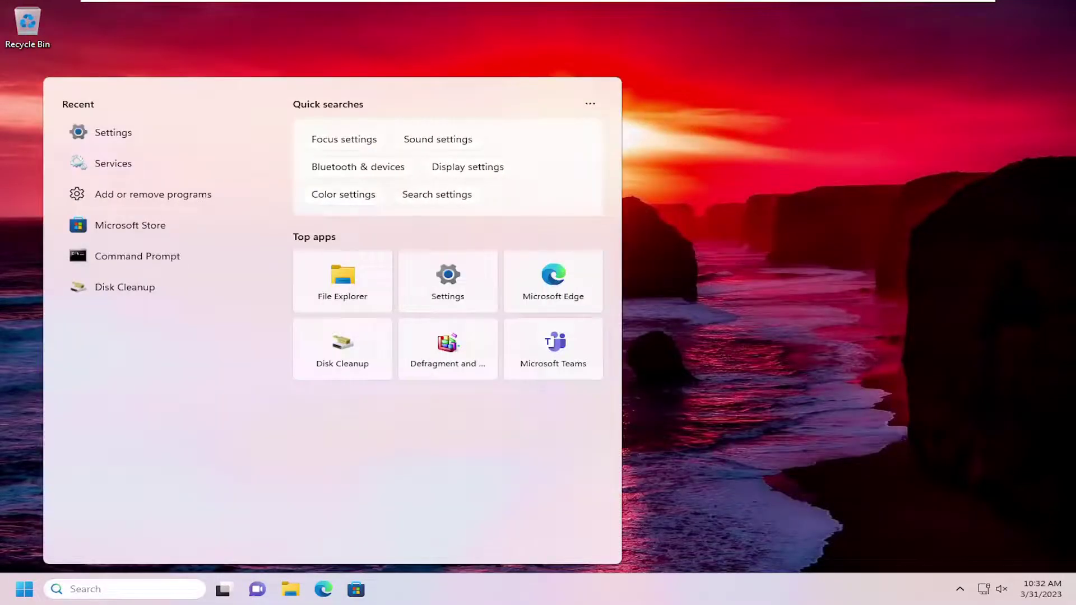
{"action": "type", "text": "event viewer"}
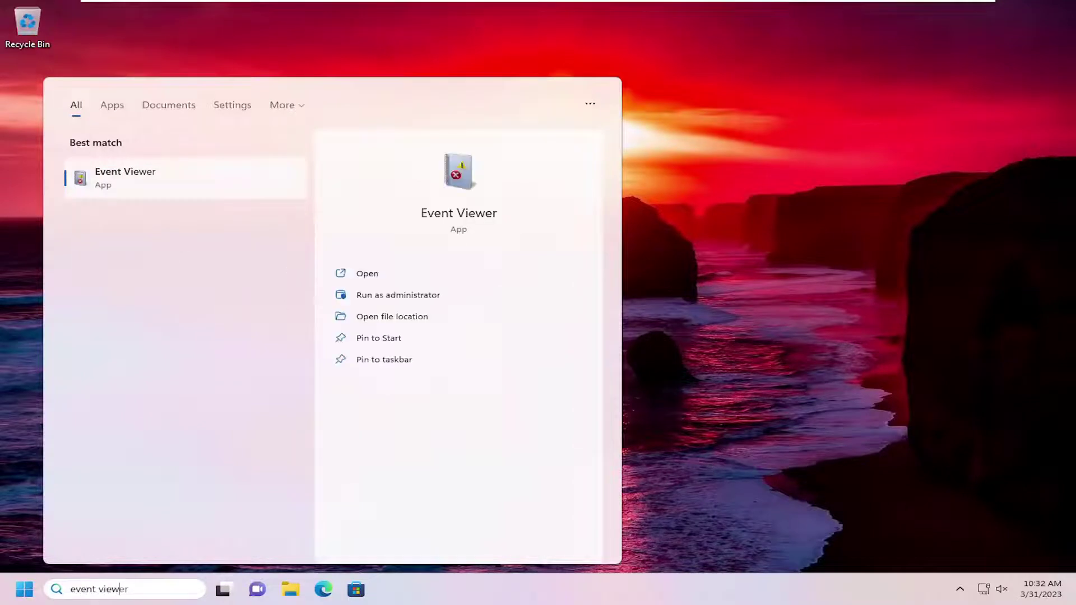
{"action": "left_click", "coordinate": [175, 179]}
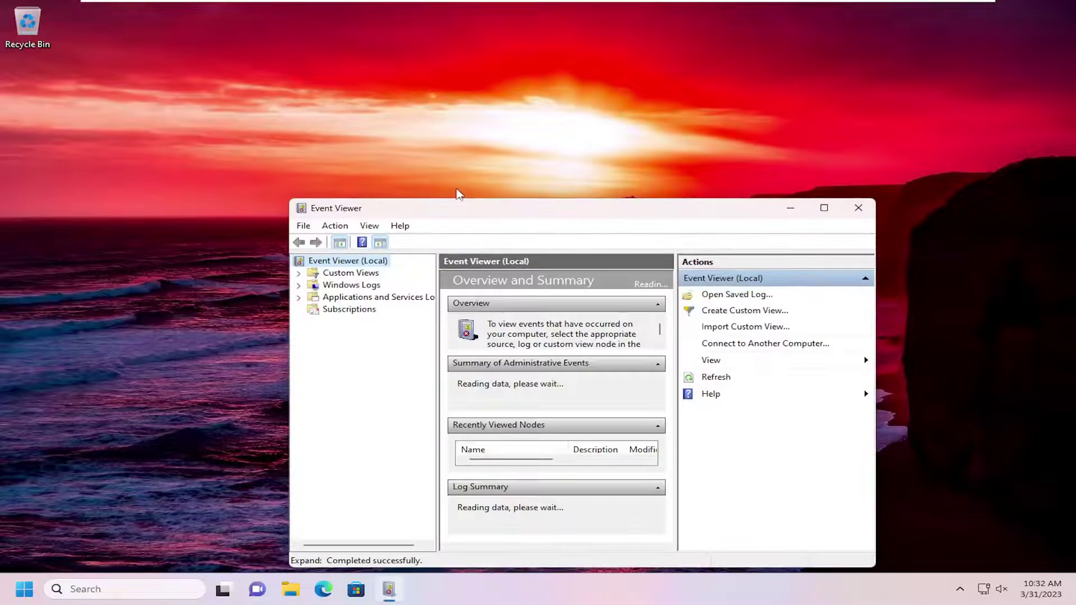
Reposition and enlarge the Event Viewer window and widen the log tree pane
{"action": "left_click_drag", "start_coordinate": [456, 208], "coordinate": [368, 65]}
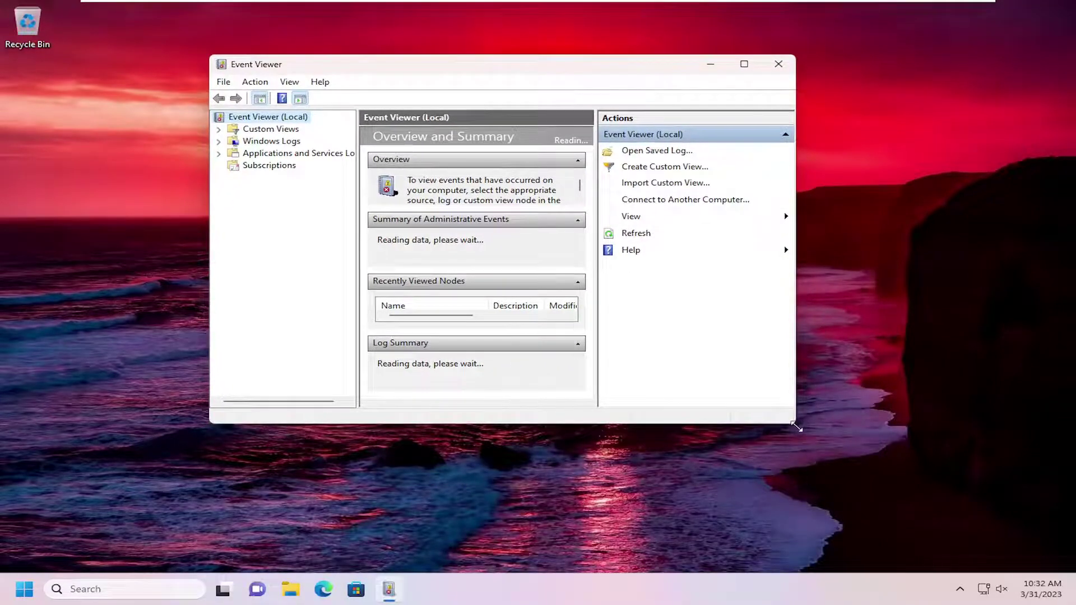
{"action": "left_click_drag", "start_coordinate": [797, 427], "coordinate": [901, 501]}
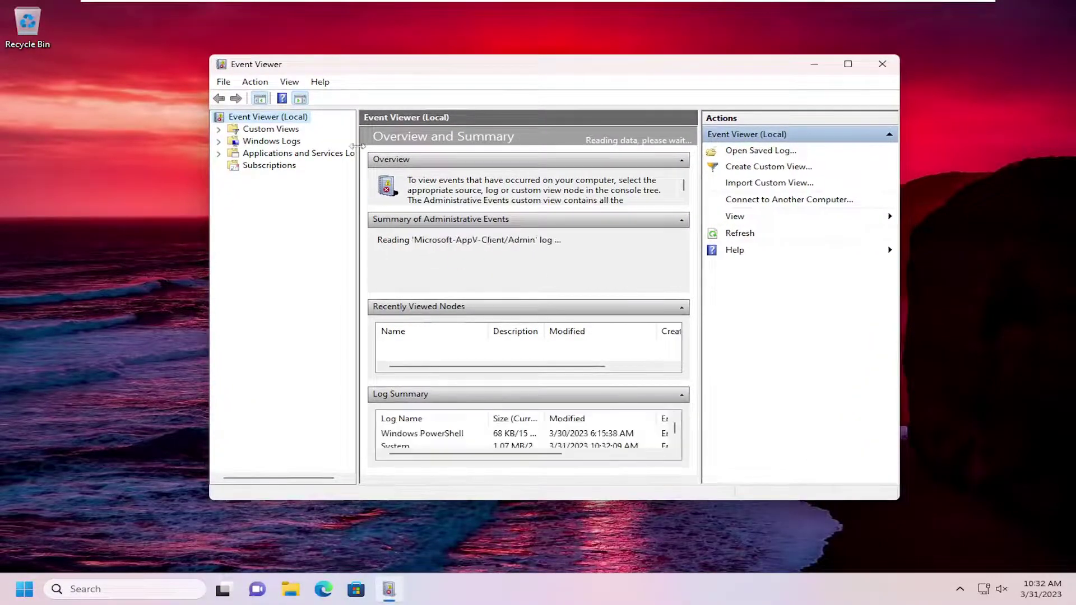
{"action": "left_click_drag", "start_coordinate": [358, 147], "coordinate": [370, 147]}
{"action": "left_click_drag", "start_coordinate": [386, 65], "coordinate": [374, 56]}
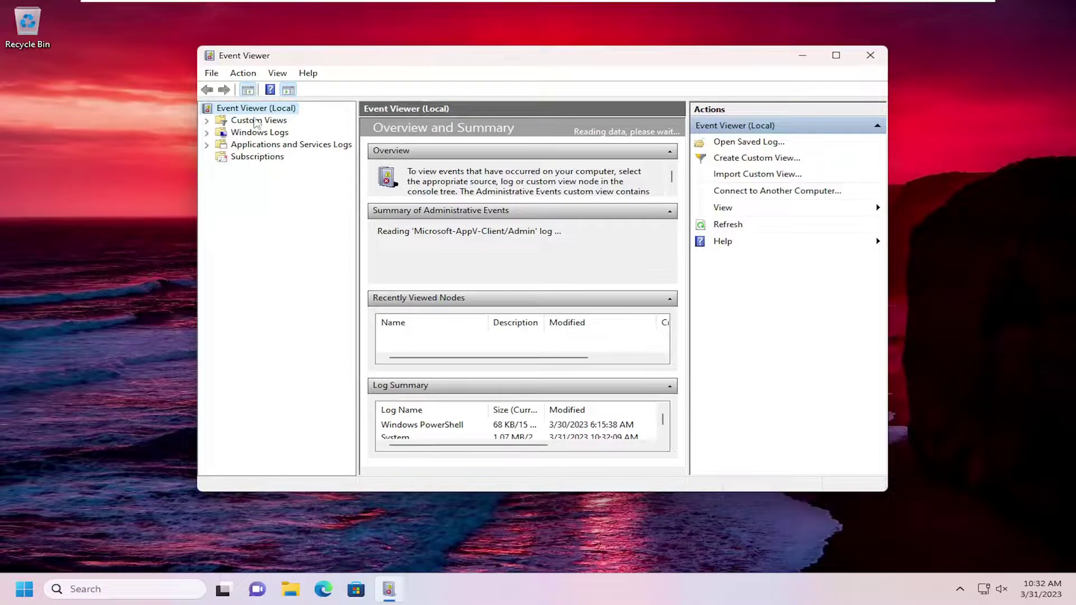
Expand Applications and Services Logs > Microsoft > Windows in the log tree
{"action": "left_click", "coordinate": [263, 145]}
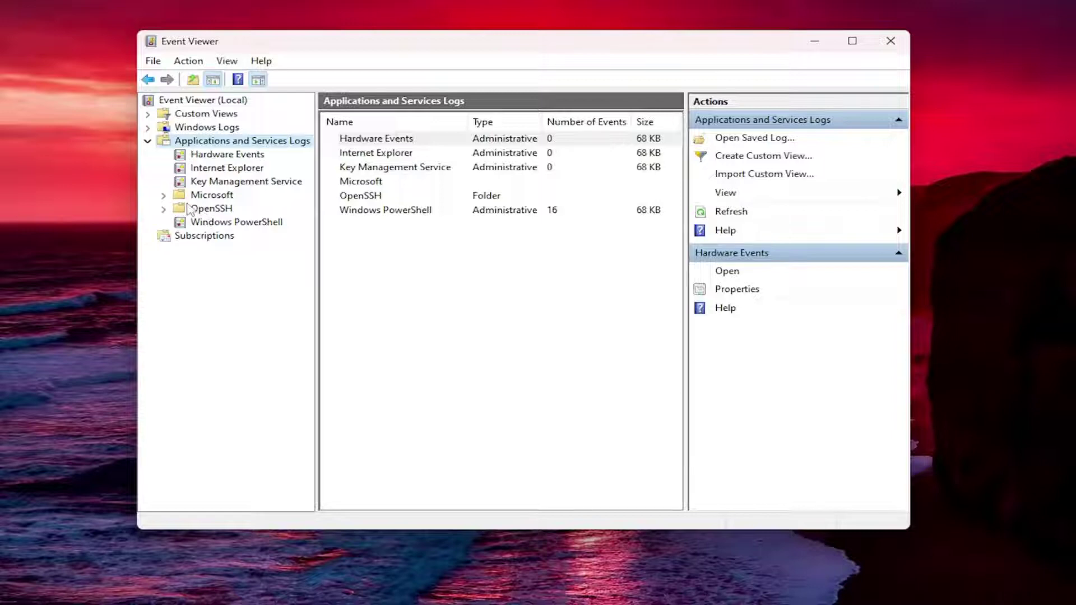
{"action": "double_click", "coordinate": [199, 196]}
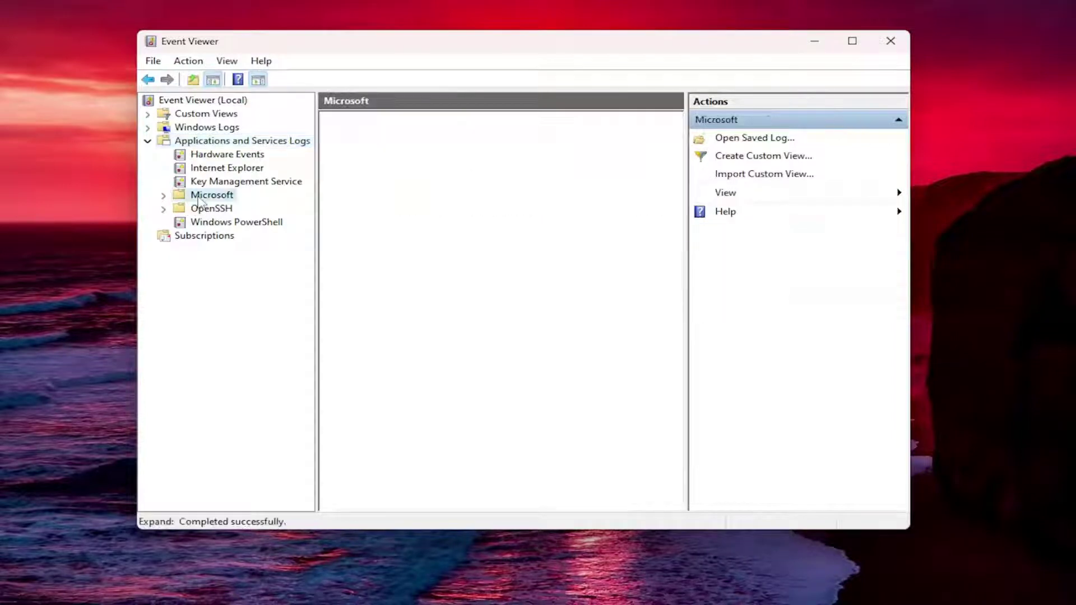
{"action": "left_click", "coordinate": [214, 252]}
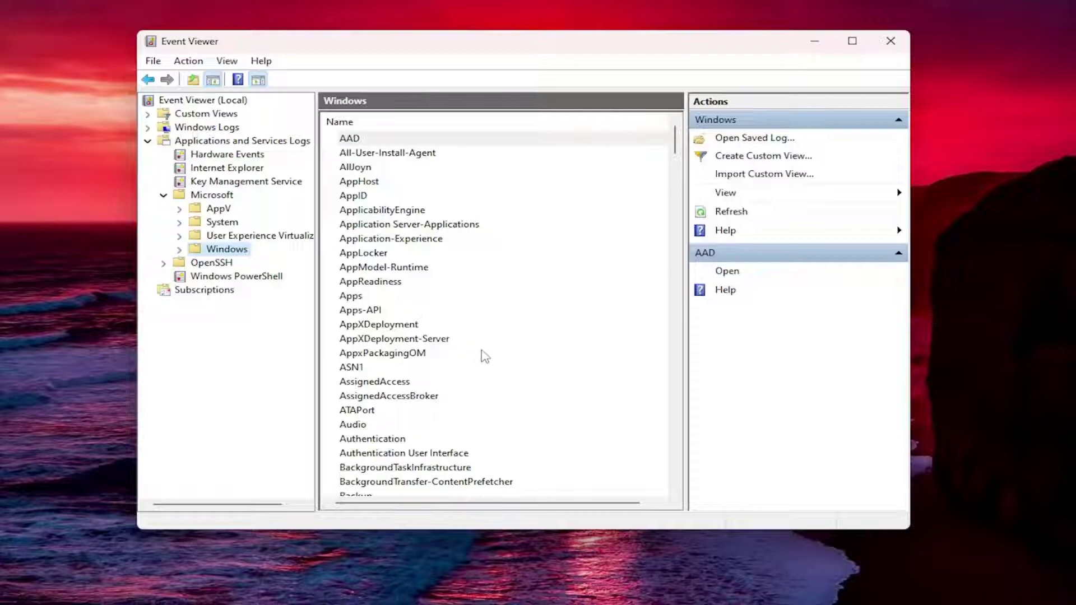
Open the PrintService folder and bring up the context menu for its Operational log
{"action": "scroll", "coordinate": [485, 357], "scroll_direction": "down", "scroll_amount": 20}
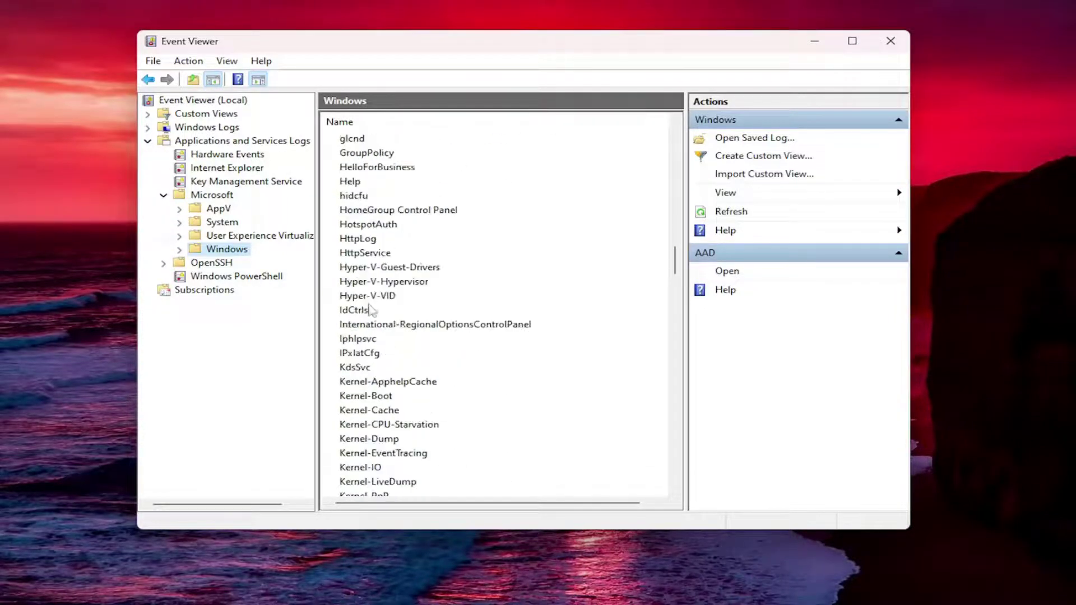
{"action": "left_click", "coordinate": [377, 295]}
{"action": "scroll", "coordinate": [378, 336], "scroll_direction": "down", "scroll_amount": 20}
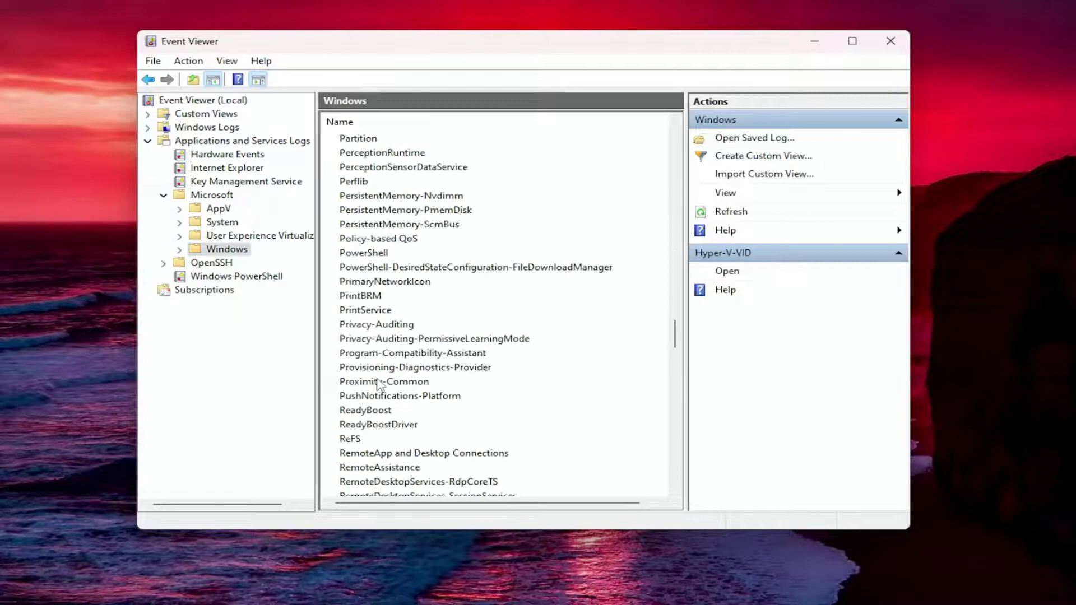
{"action": "scroll", "coordinate": [378, 385], "scroll_direction": "up", "scroll_amount": 2}
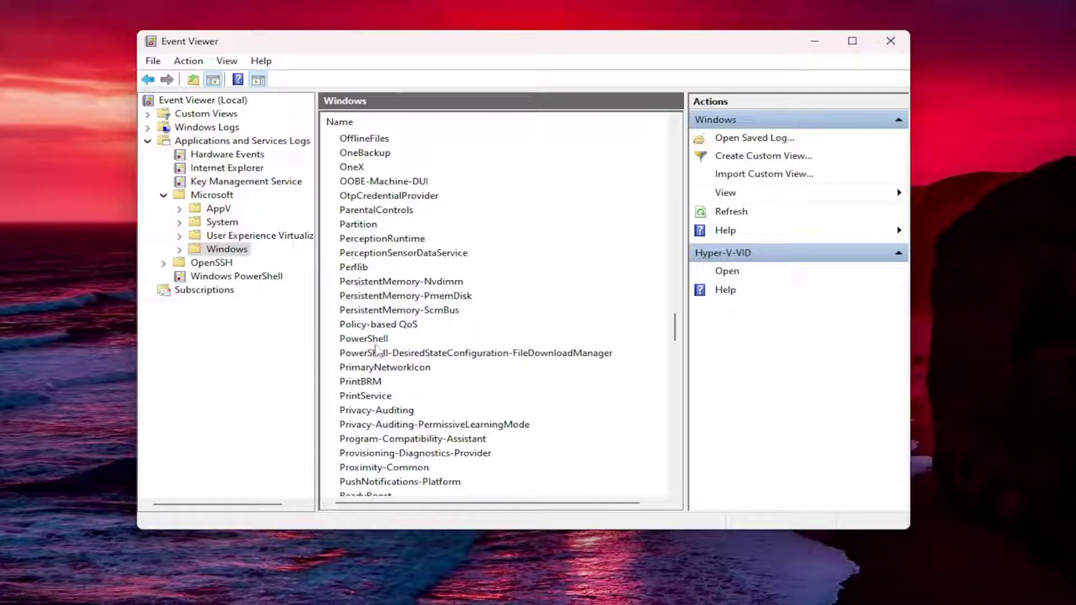
{"action": "left_click", "coordinate": [377, 396]}
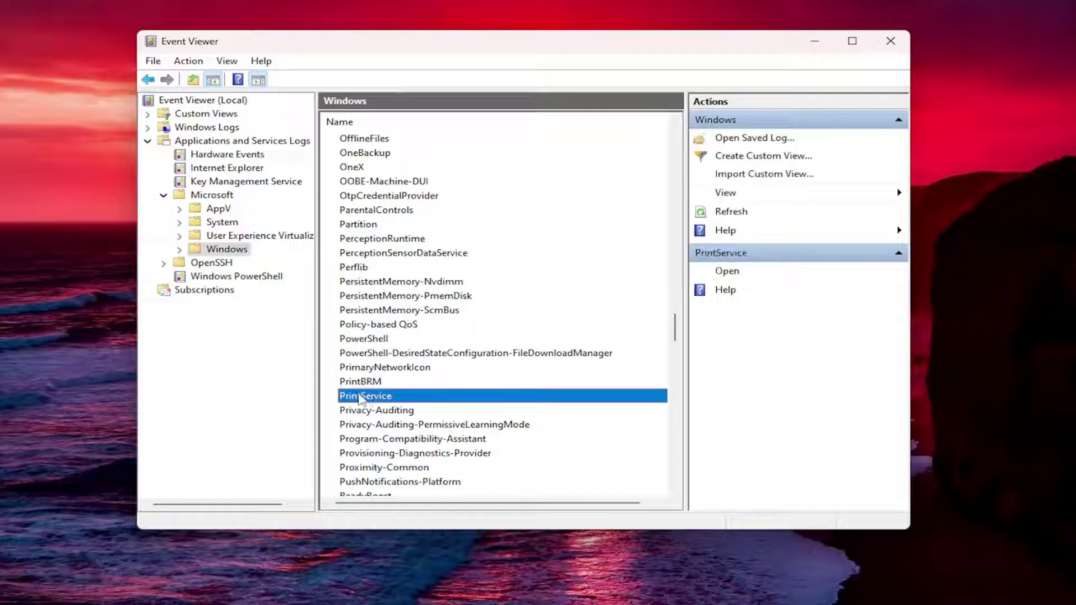
{"action": "double_click", "coordinate": [370, 400]}
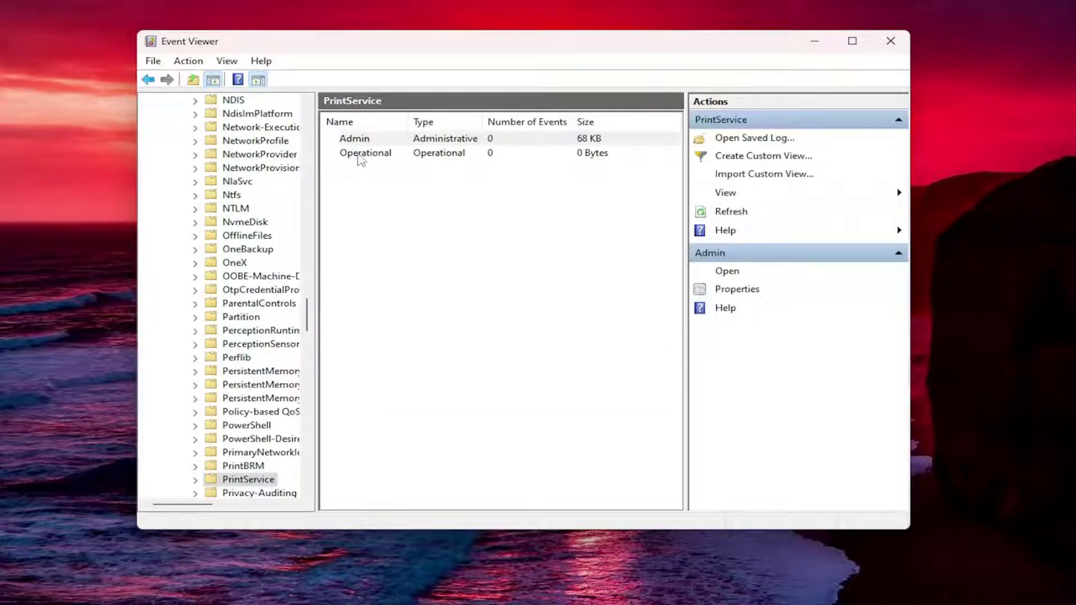
{"action": "left_click", "coordinate": [360, 159]}
{"action": "right_click", "coordinate": [365, 161]}
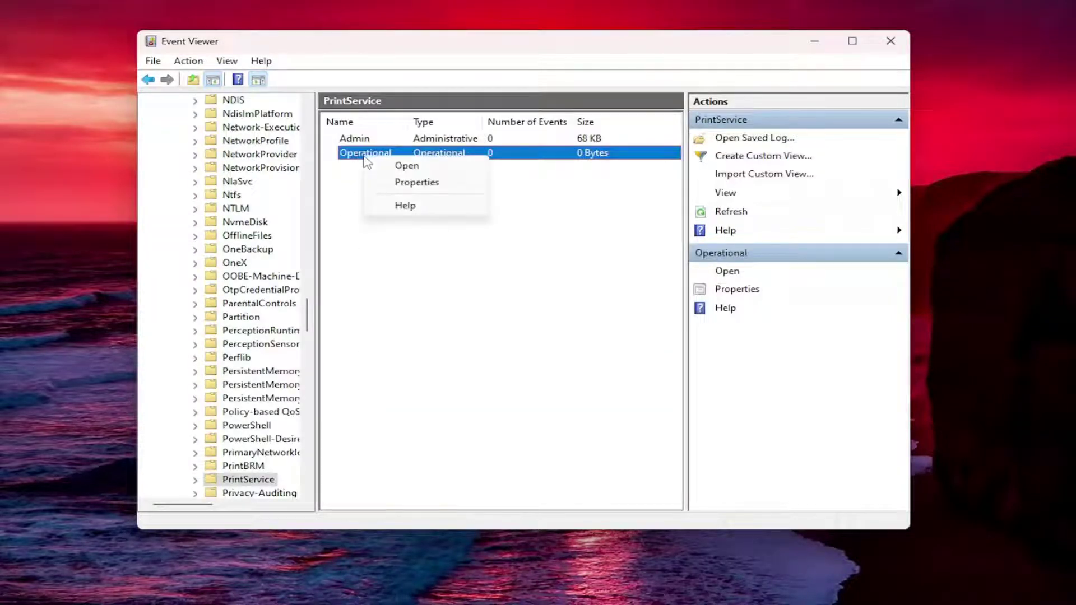
Enable logging in the Operational log's Properties, keeping the 1028 KB maximum size, and check the log path
{"action": "left_click", "coordinate": [407, 182]}
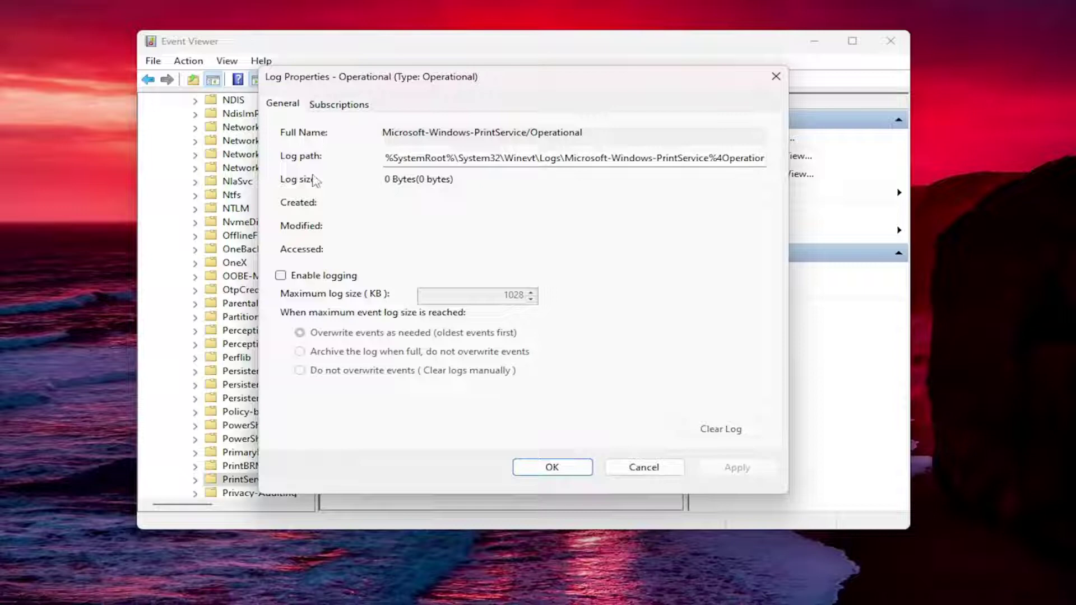
{"action": "left_click", "coordinate": [280, 276]}
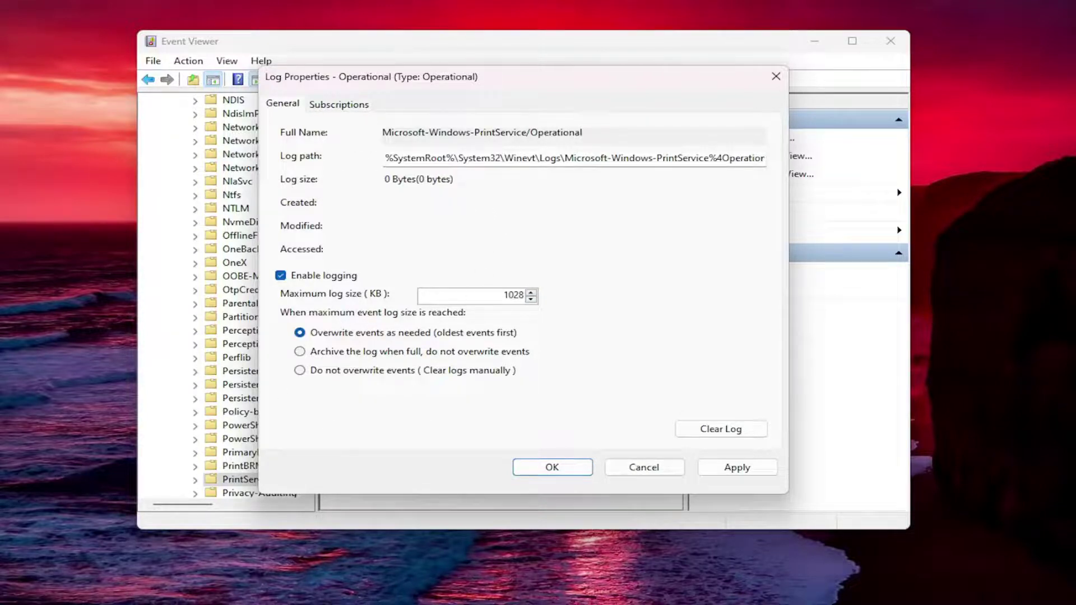
{"action": "left_click", "coordinate": [491, 158]}
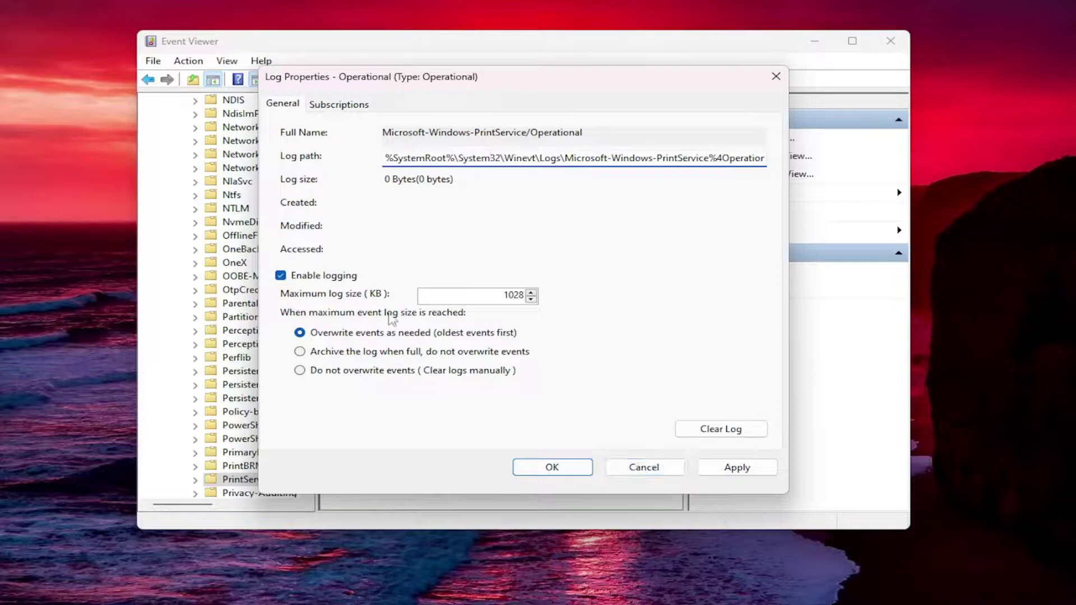
Apply and save enabled logging, then collapse the Windows, Microsoft and Applications and Services Logs folders
{"action": "left_click", "coordinate": [728, 469]}
{"action": "left_click", "coordinate": [552, 467]}
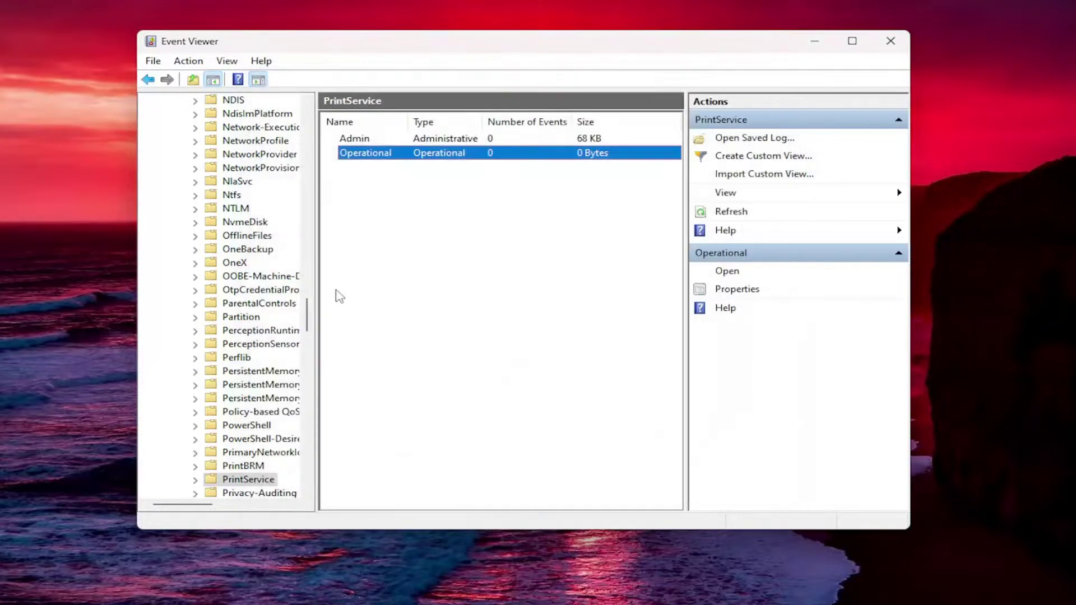
{"action": "left_click_drag", "start_coordinate": [308, 314], "coordinate": [310, 115]}
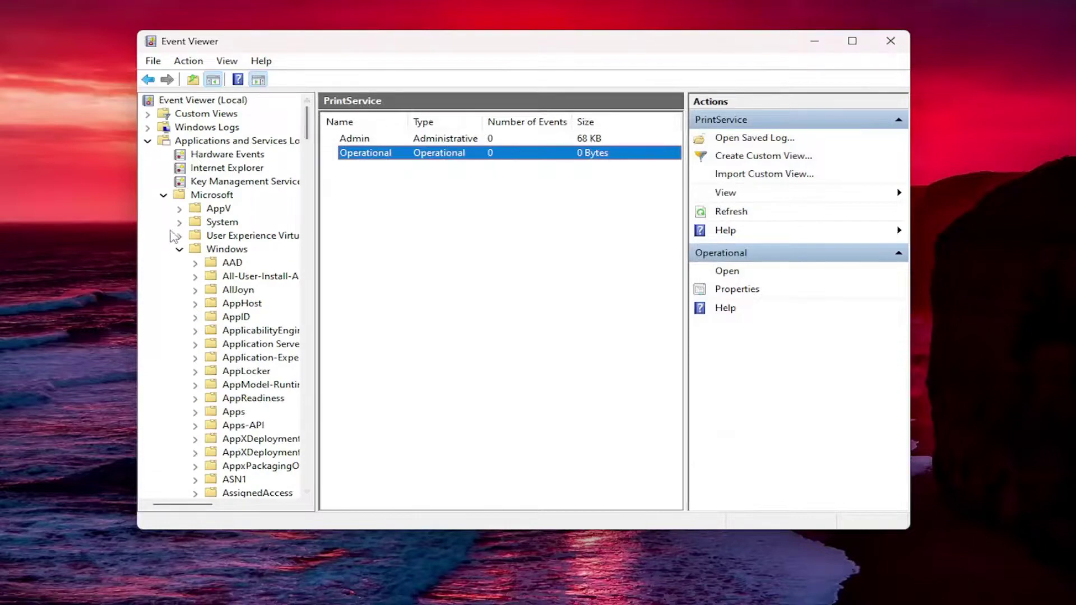
{"action": "left_click", "coordinate": [179, 249]}
{"action": "left_click", "coordinate": [163, 195]}
{"action": "left_click", "coordinate": [148, 142]}
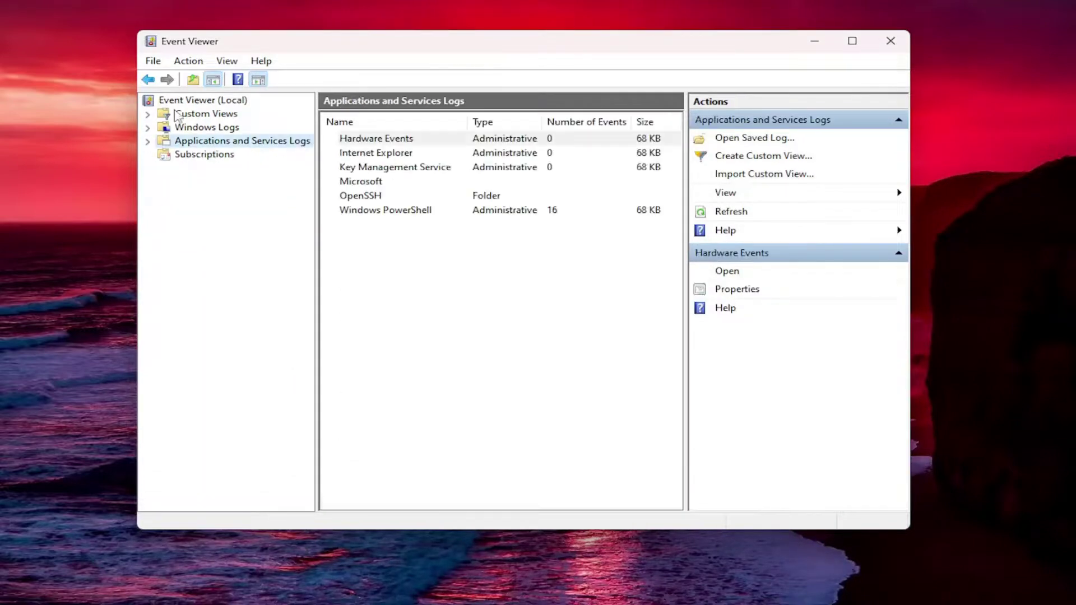